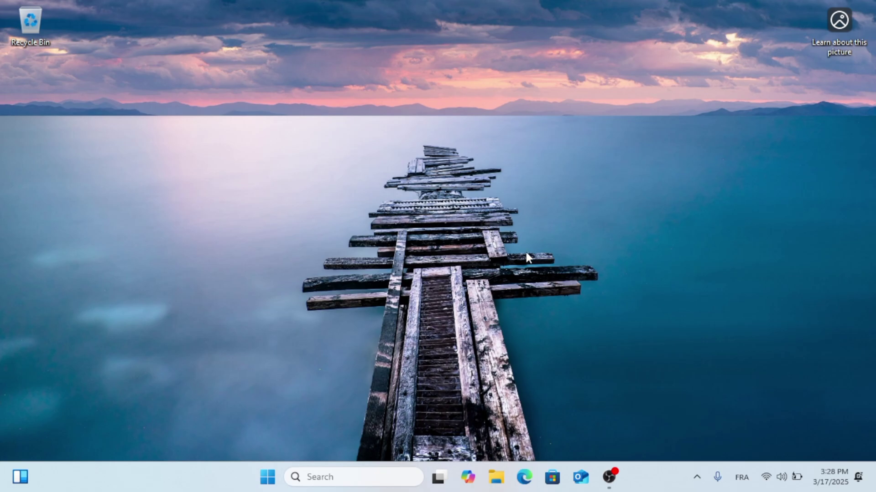
Search Windows for 'device manager' so Device Manager shows as the best match.
left_click(357, 477)
type("d")
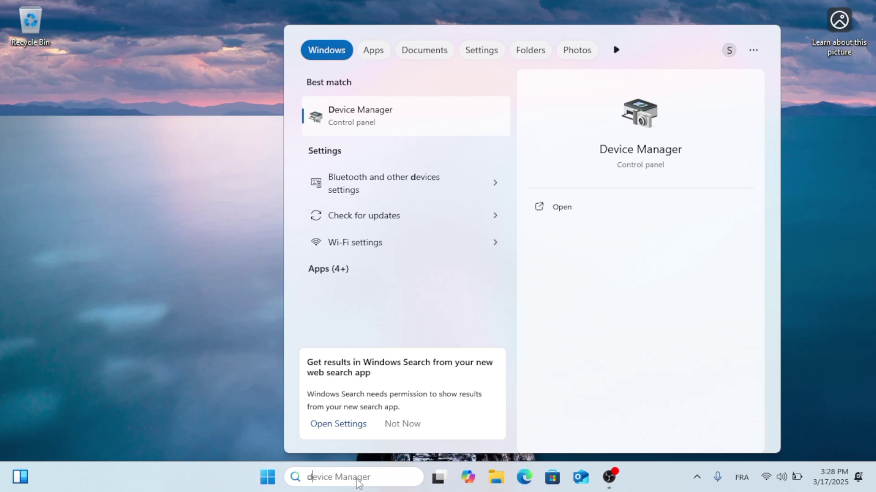
type("ev")
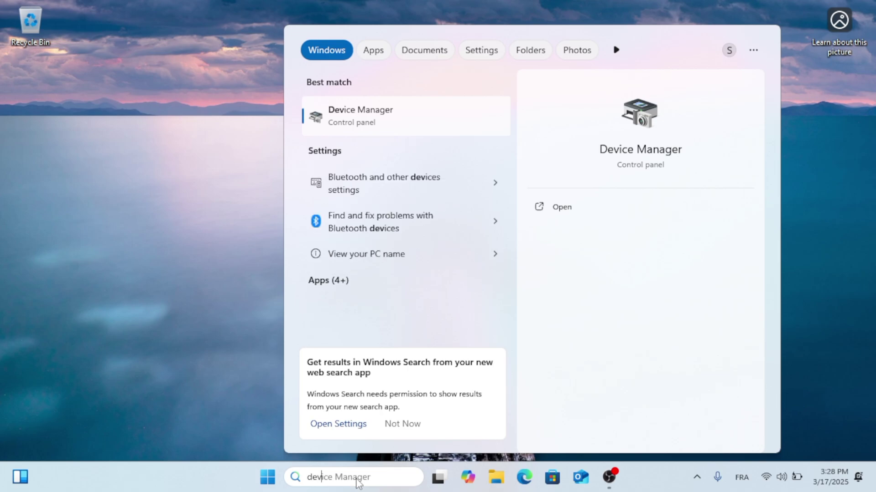
type("ice ma")
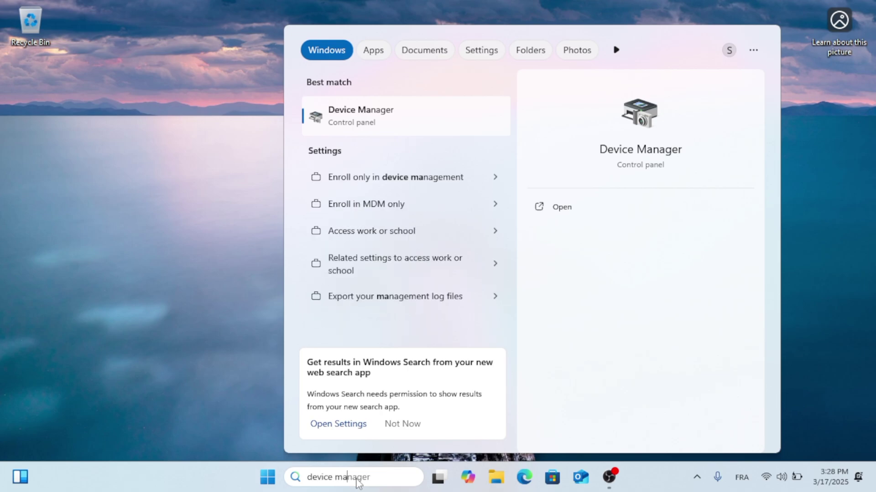
type("nager")
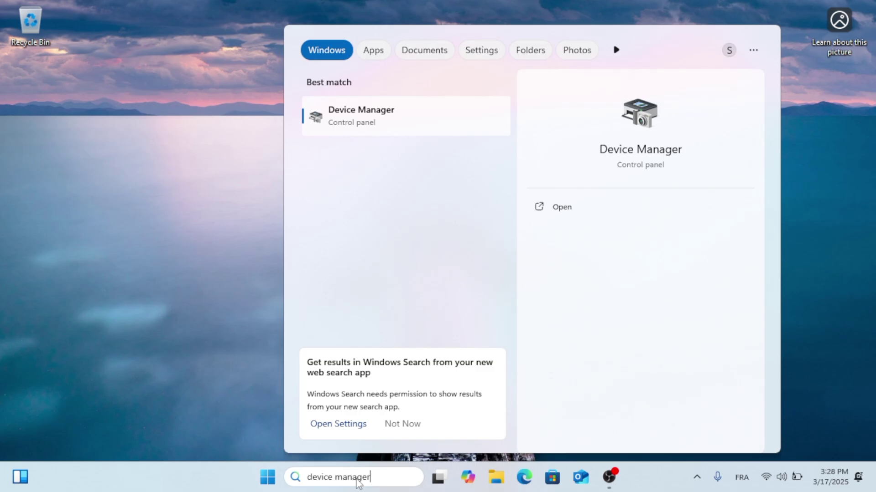
Open Device Manager, expand Display adapters, and bring up the VMware SVGA 3D context menu.
left_click(598, 213)
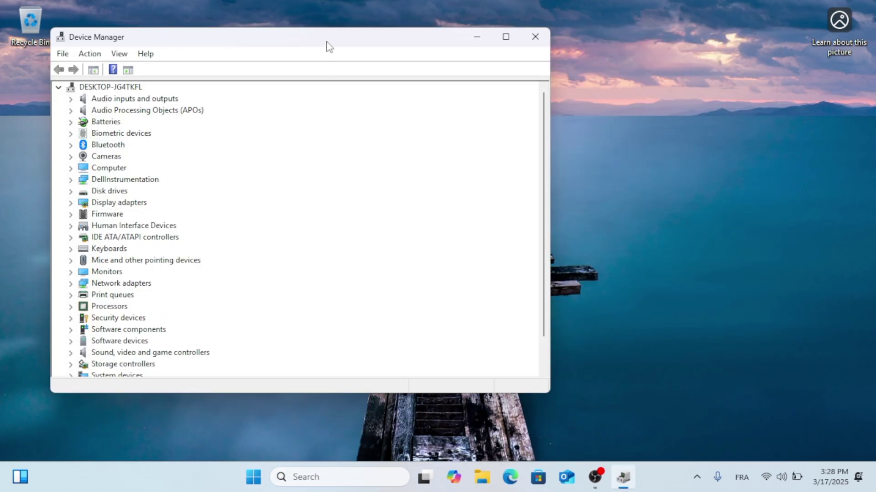
mouse_move(328, 41)
left_mouse_down()
mouse_move(484, 61)
mouse_move(475, 67)
left_mouse_up()
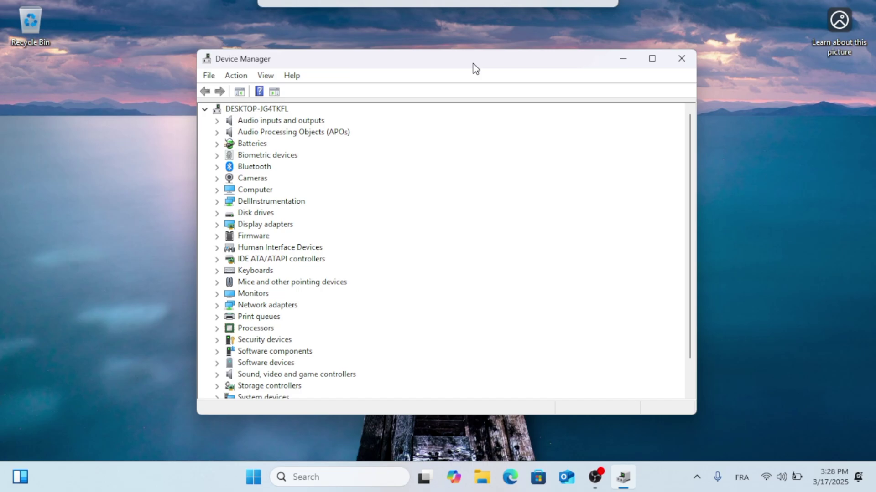
left_click(259, 226)
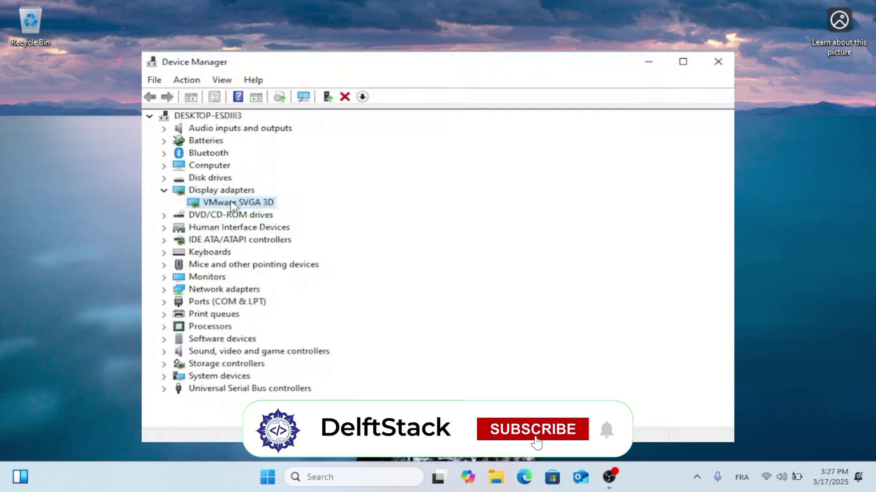
right_click(235, 204)
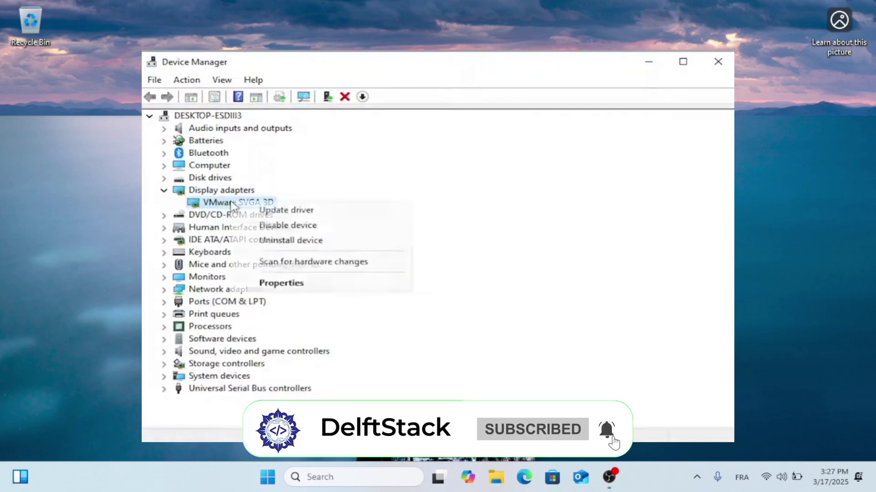
Run the automatic driver search for VMware SVGA 3D, then return to the search options.
left_click(274, 209)
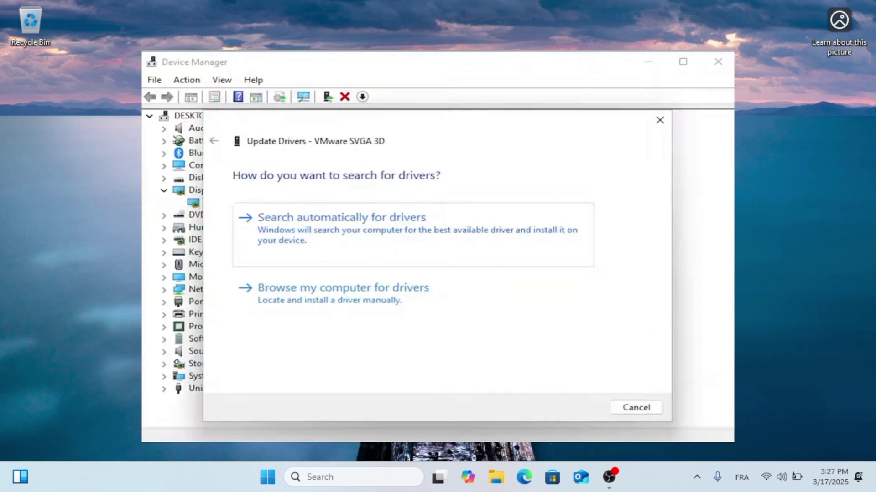
left_click(336, 219)
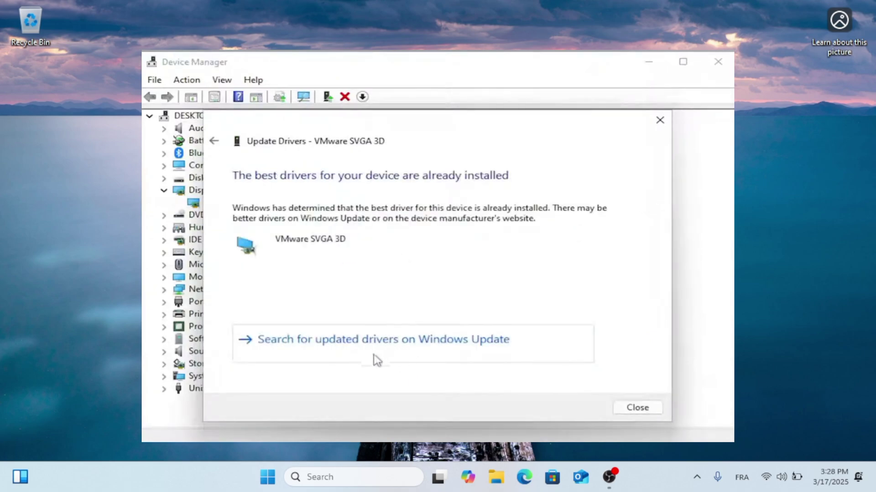
left_click(214, 141)
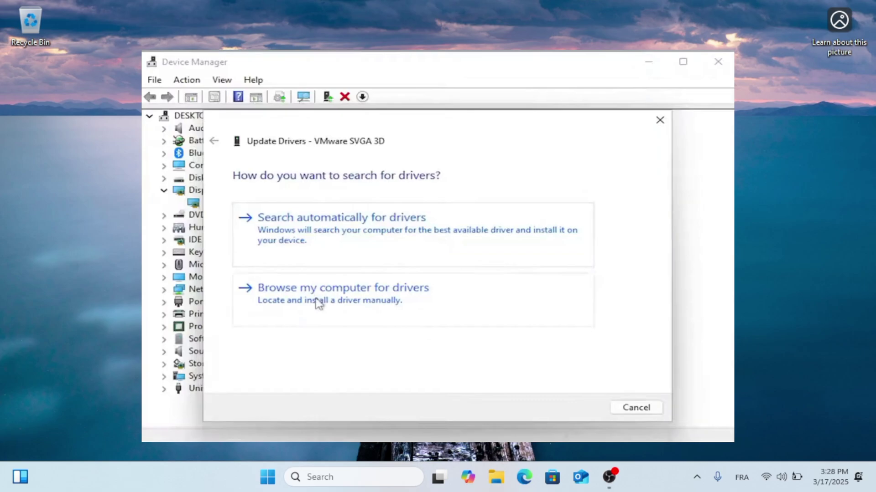
Reinstall VMware SVGA 3D from the list of compatible drivers on the computer.
left_click(414, 301)
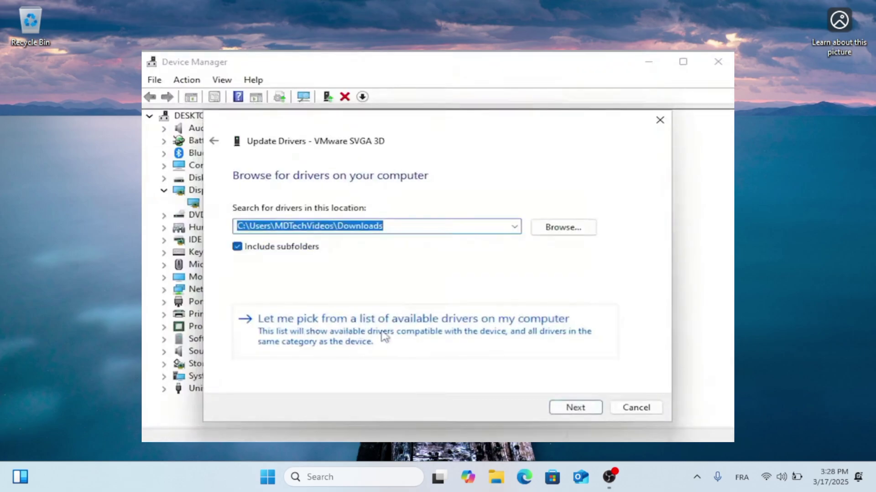
left_click(479, 331)
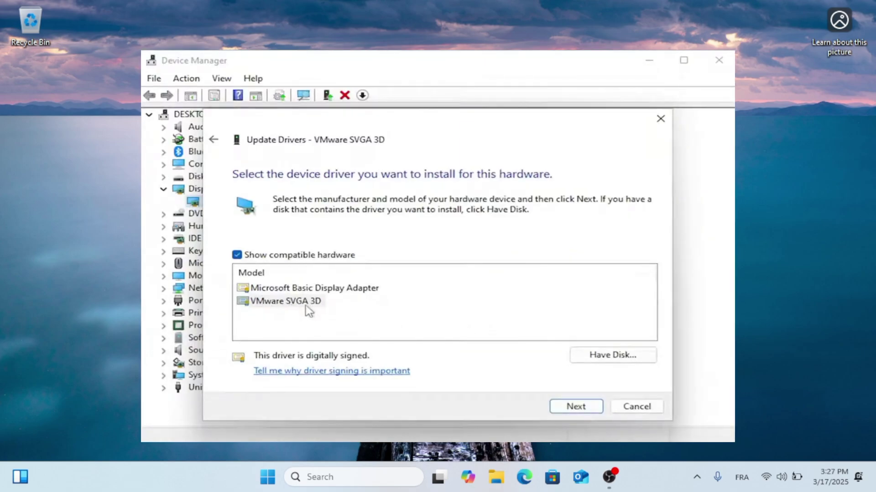
left_click(301, 305)
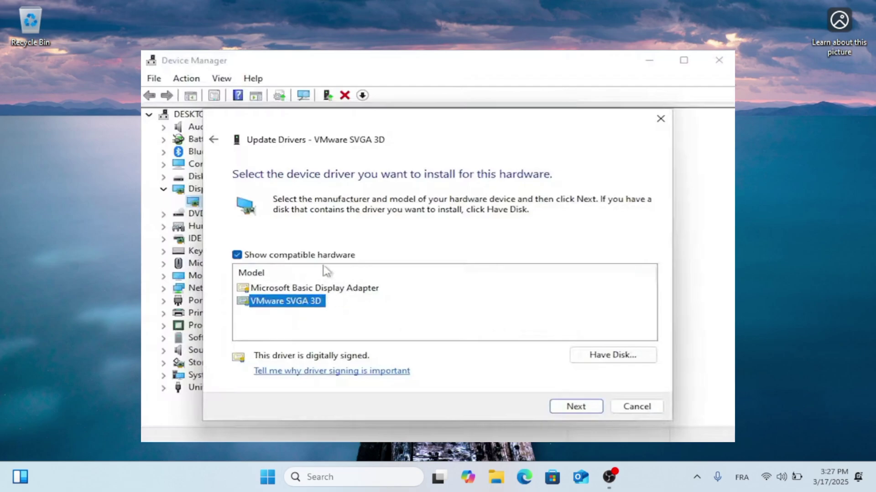
left_click(338, 289)
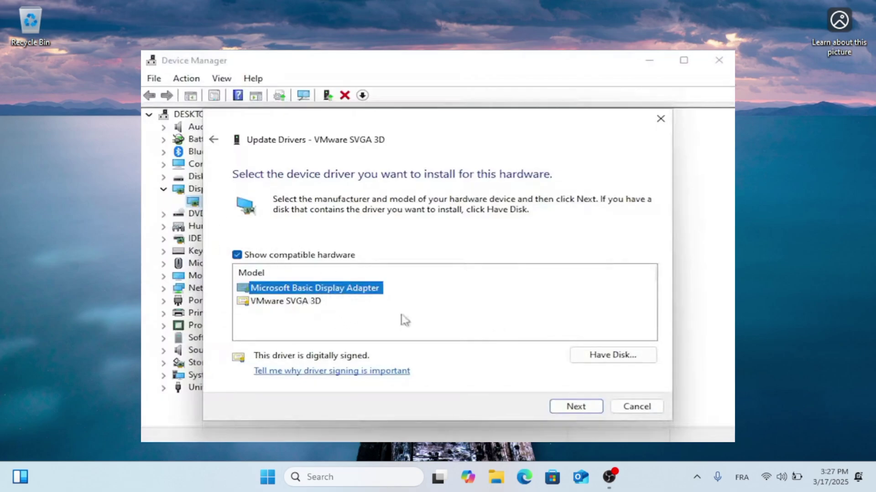
left_click(306, 304)
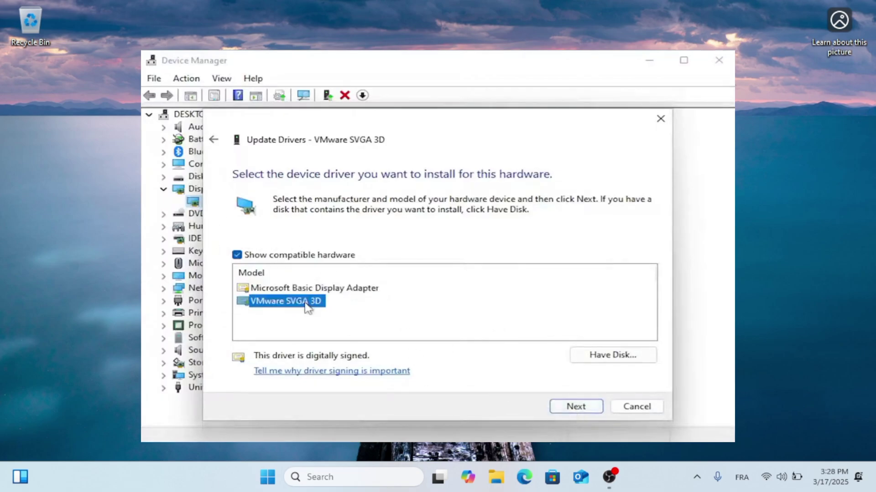
left_click(575, 407)
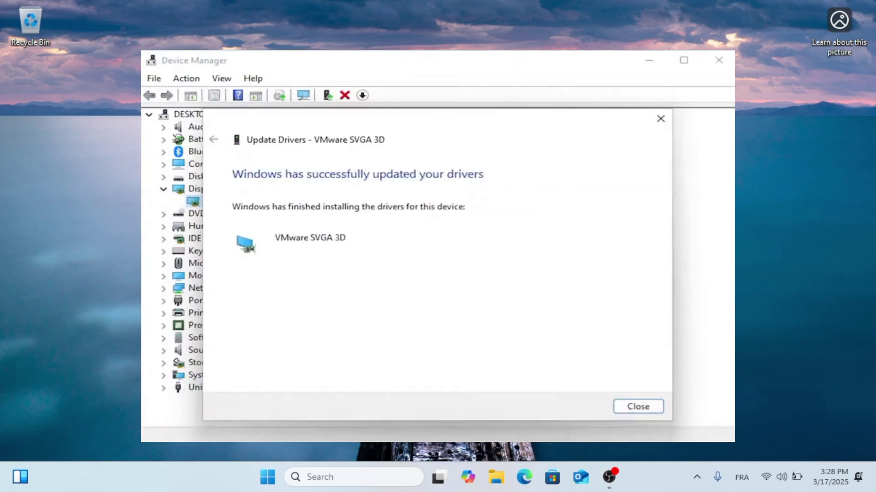
Close the success message and Device Manager, then search Windows for 'update'.
left_click(660, 118)
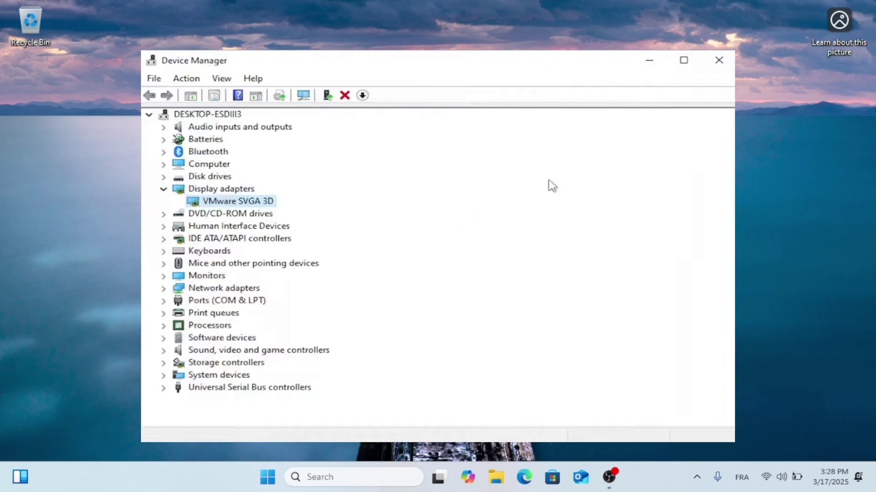
left_click(719, 60)
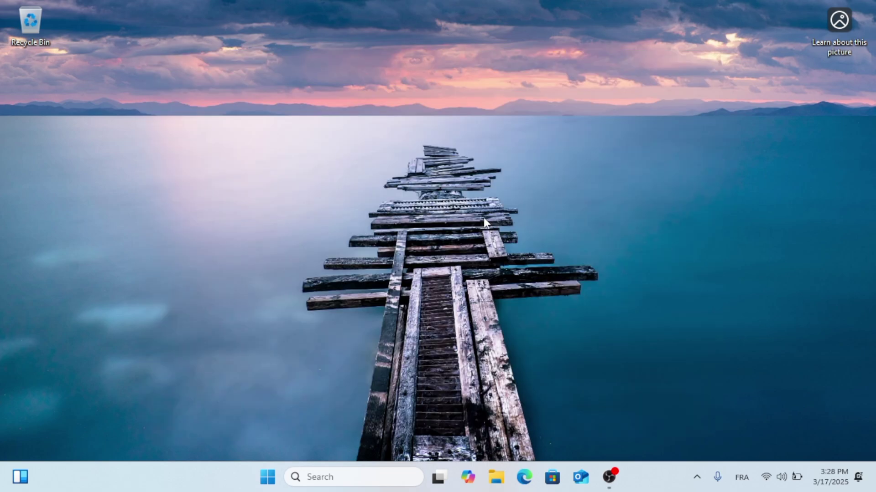
left_click(354, 477)
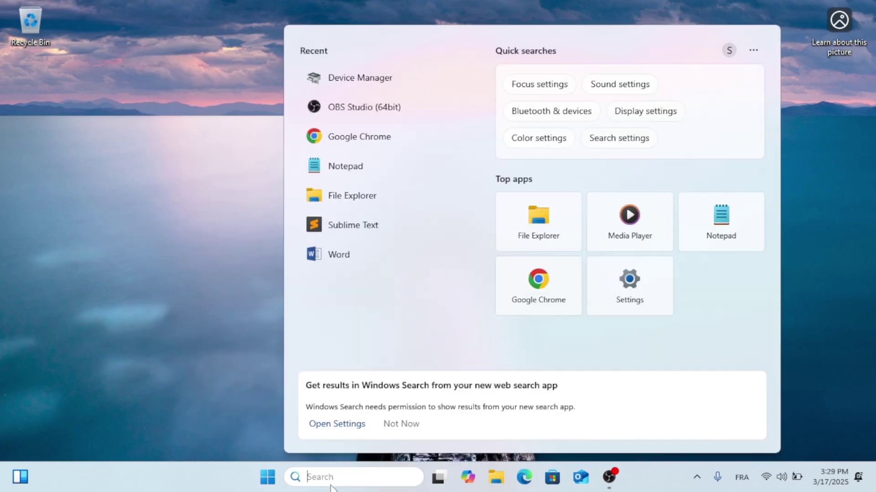
type("updae")
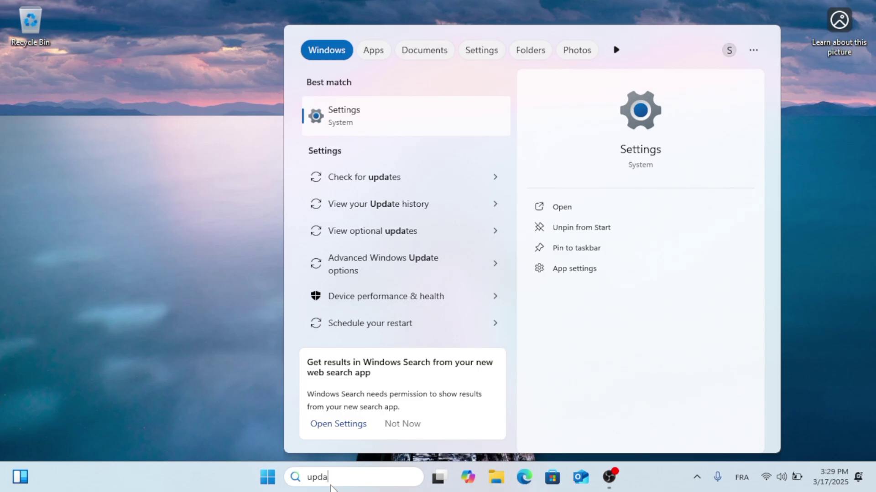
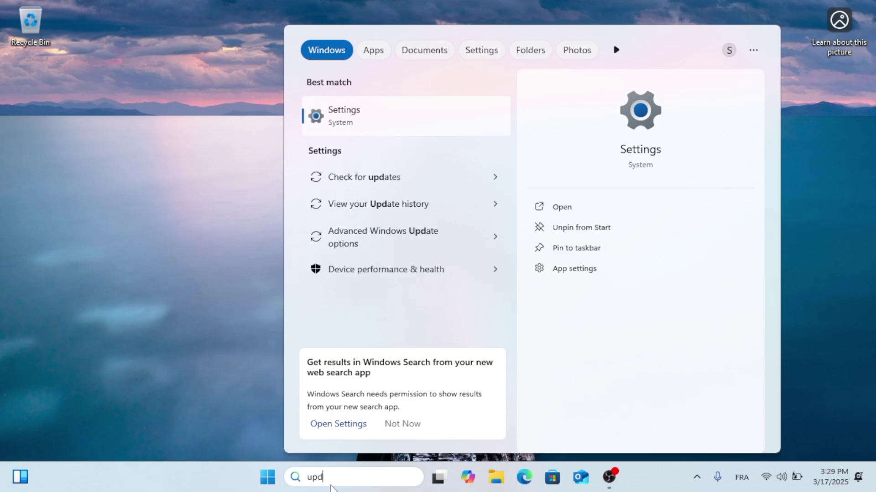
type("te")
Open the 'Check for updates' result from the taskbar search for 'update'.
left_click(562, 207)
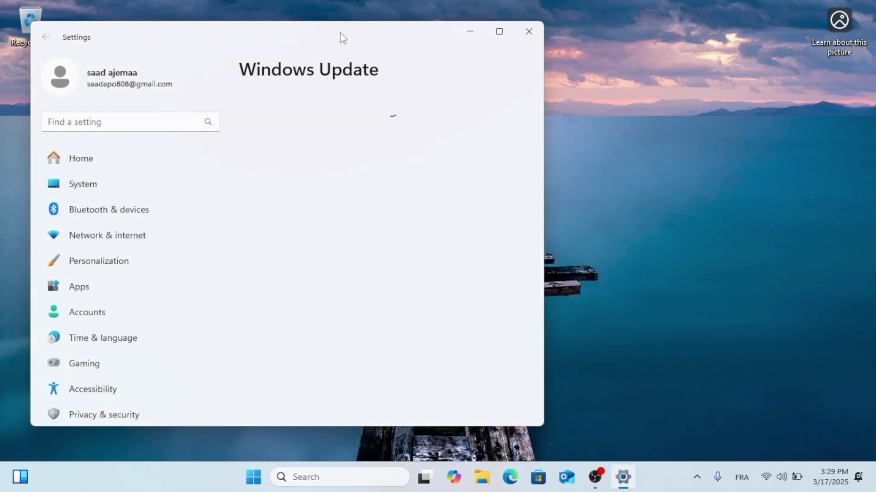
Centre the Settings window and open Windows Update Advanced options.
left_click_drag(338, 35, 497, 54)
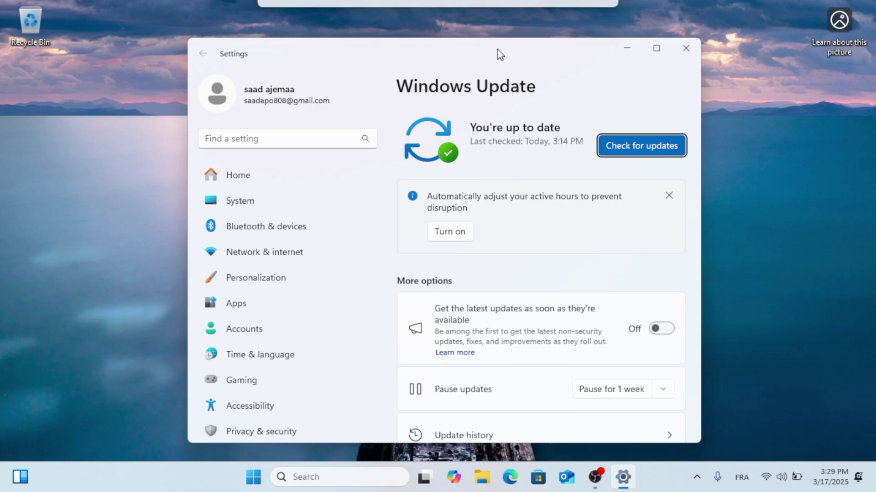
scroll(539, 237, "down", 4)
scroll(539, 236, "down", 4)
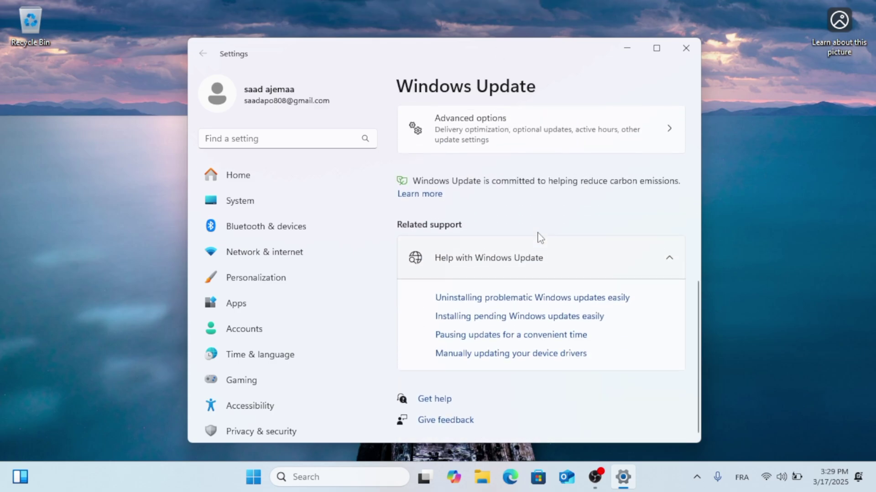
scroll(539, 237, "up", 2)
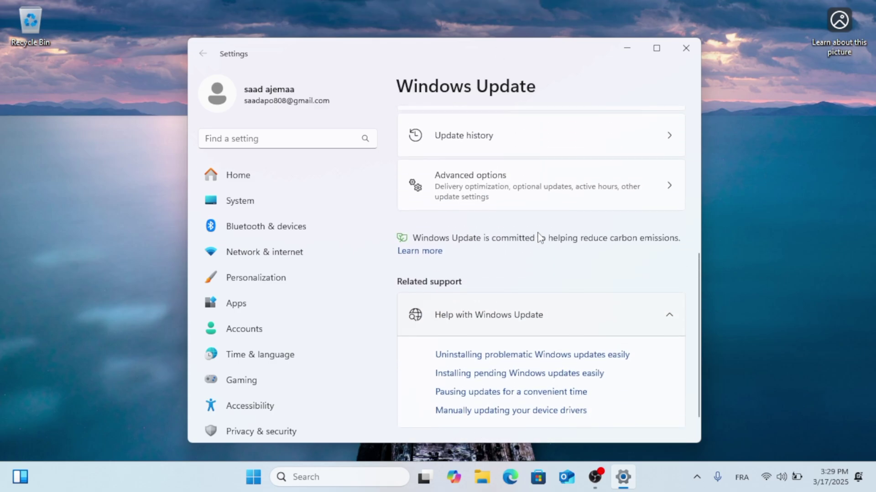
left_click(580, 201)
scroll(507, 335, "down", 4)
scroll(508, 335, "down", 3)
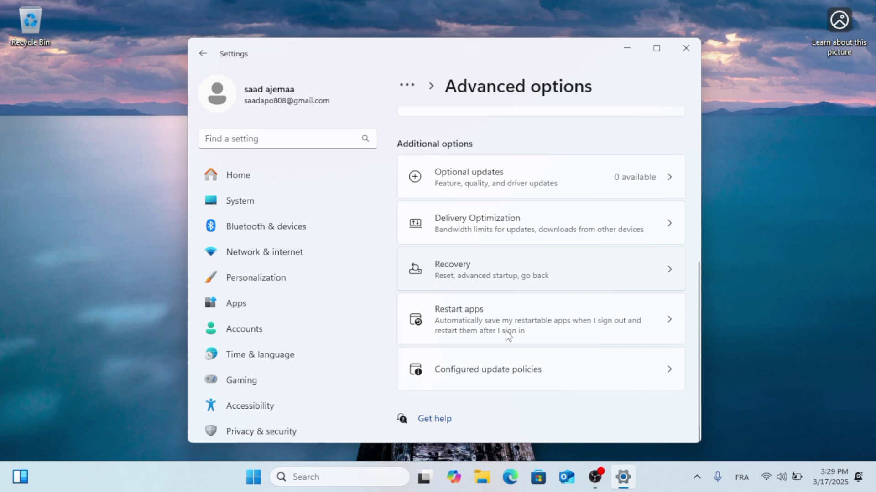
Check Optional updates shows none available, then close the Settings window.
left_click(596, 201)
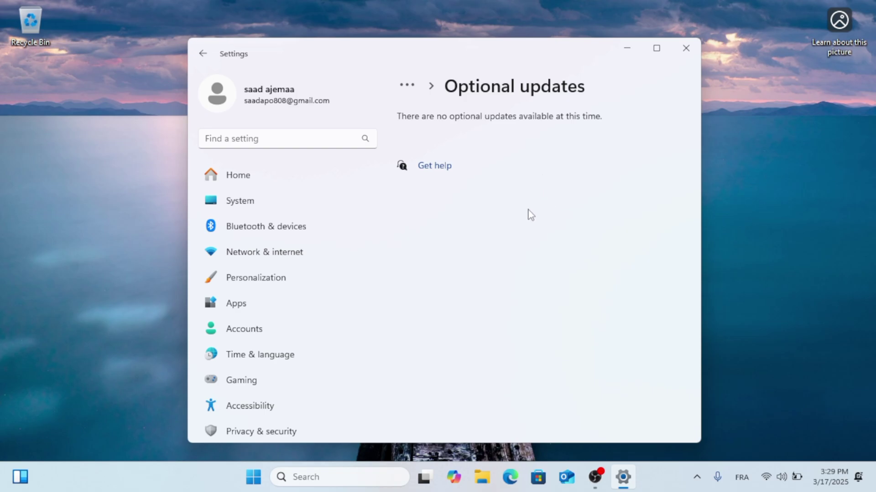
left_click(687, 44)
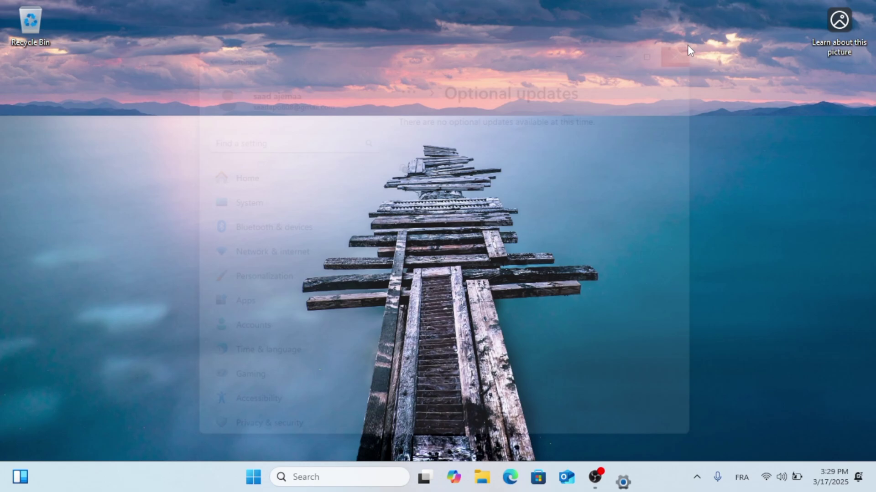